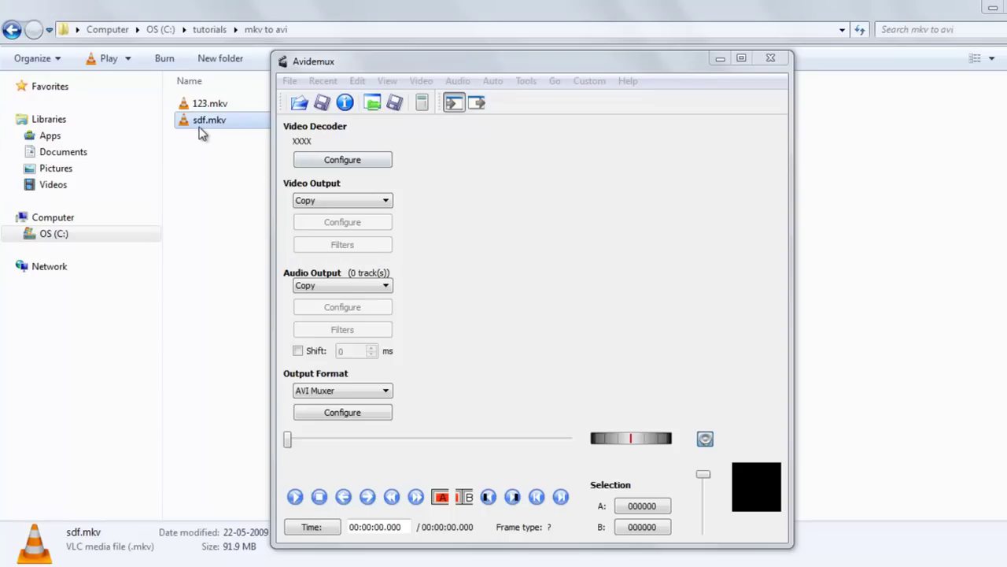
Load sdf.mkv into Avidemux and leave both Video Output and Audio Output set to Copy.
{"action": "left_click_drag", "start_coordinate": [201, 128], "coordinate": [606, 232]}
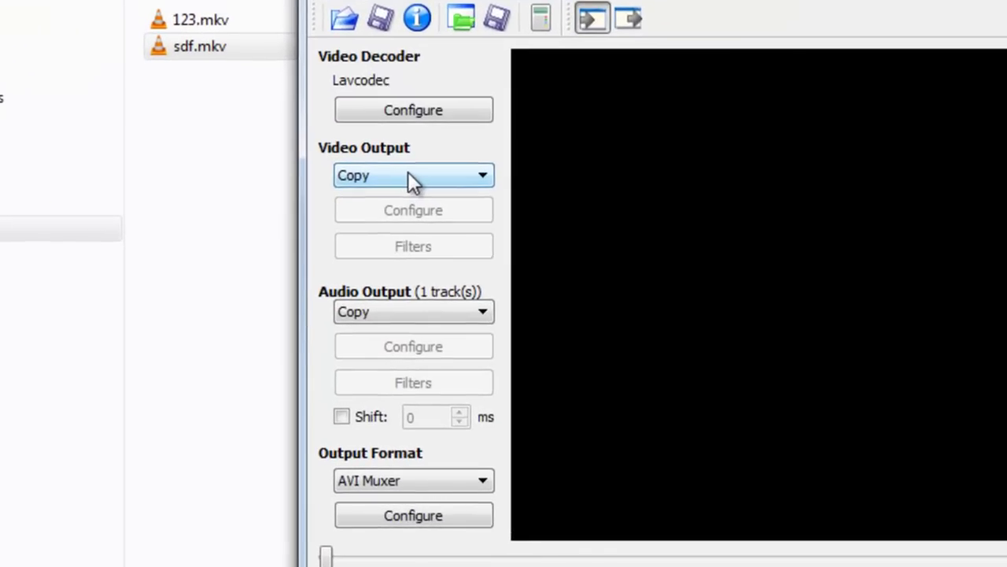
{"action": "left_click", "coordinate": [470, 183]}
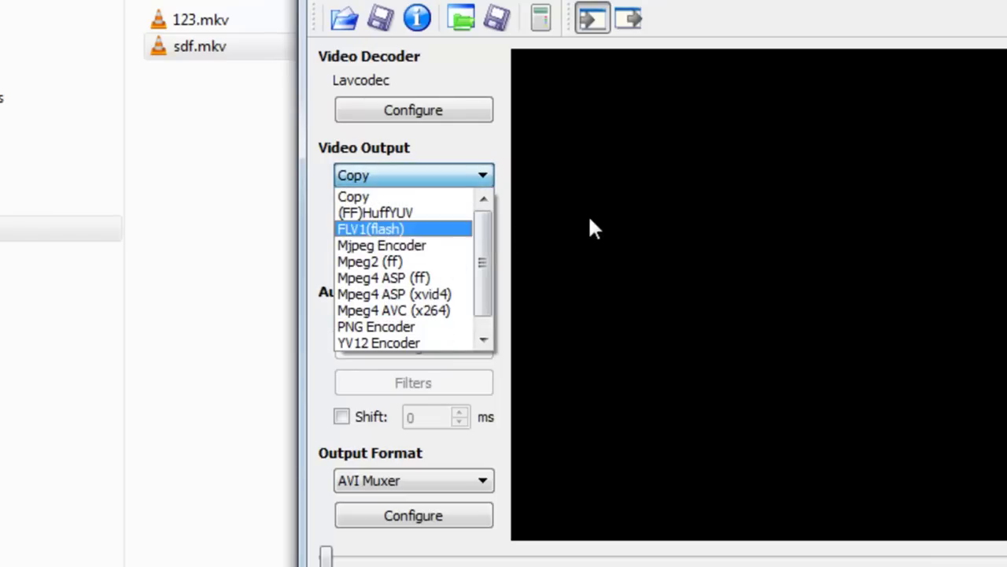
{"action": "left_click", "coordinate": [578, 240]}
{"action": "left_click", "coordinate": [480, 313]}
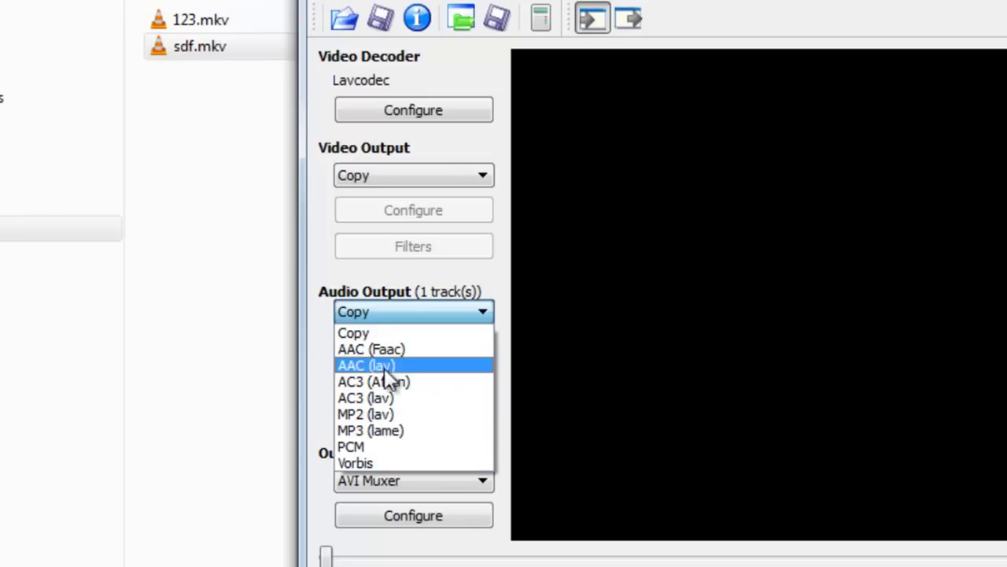
{"action": "left_click", "coordinate": [626, 317]}
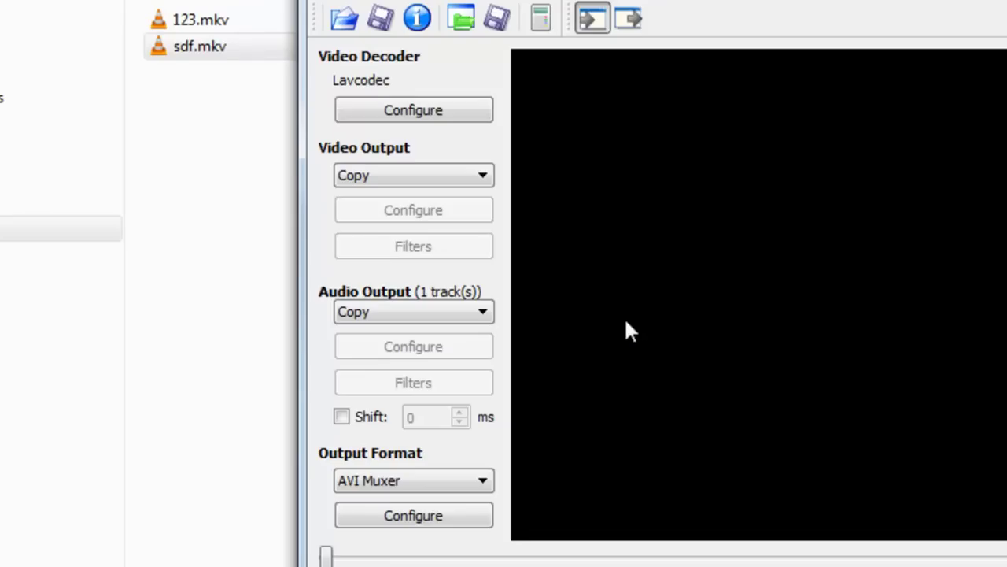
{"action": "left_click", "coordinate": [477, 181]}
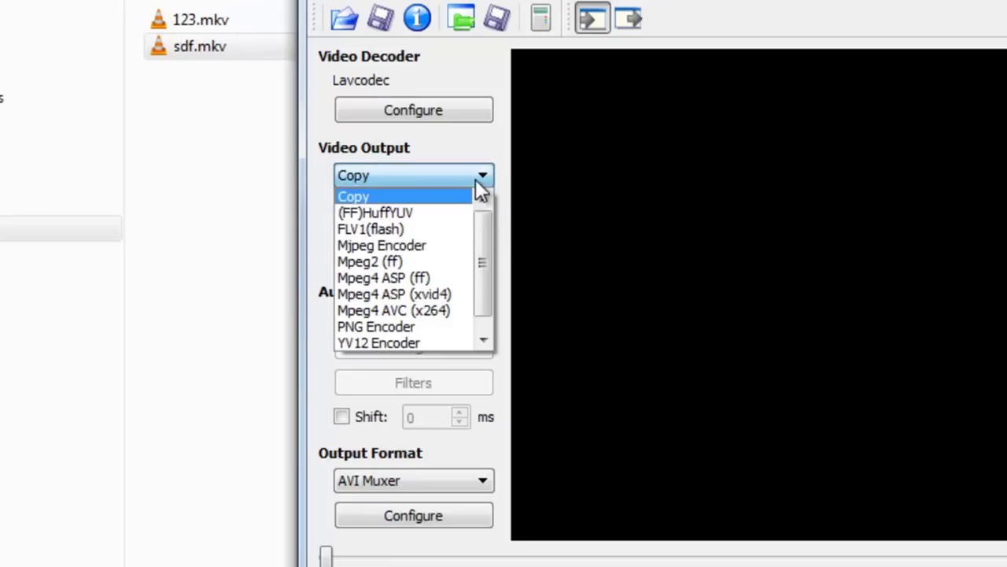
{"action": "left_click", "coordinate": [476, 180]}
{"action": "left_click", "coordinate": [459, 310]}
{"action": "left_click", "coordinate": [459, 310]}
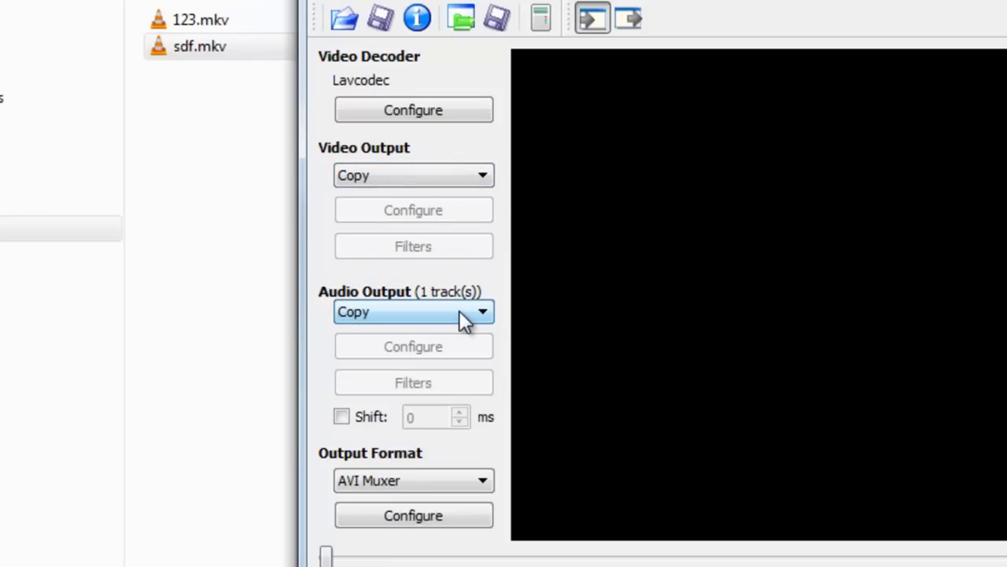
{"action": "left_click", "coordinate": [461, 480]}
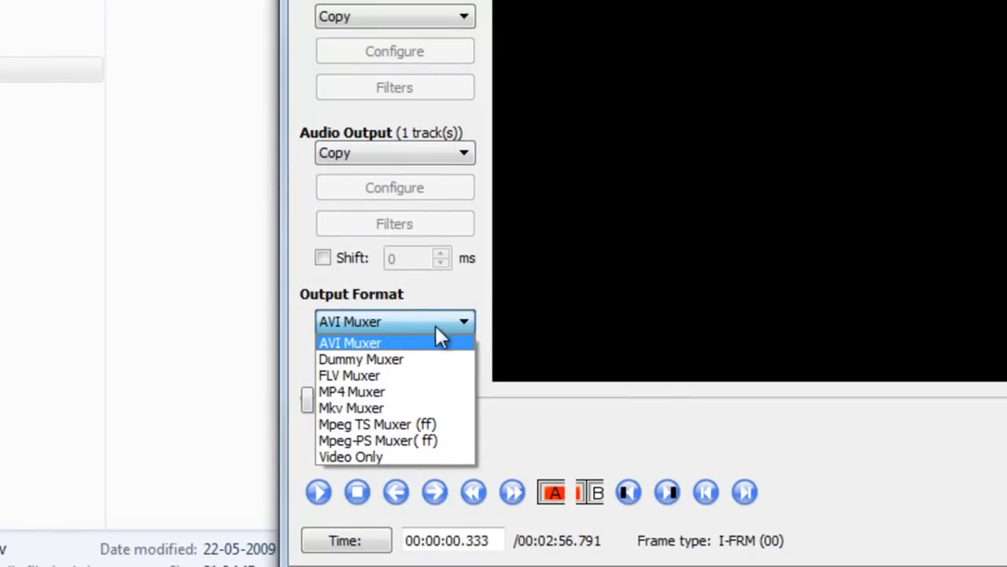
{"action": "left_click", "coordinate": [413, 325]}
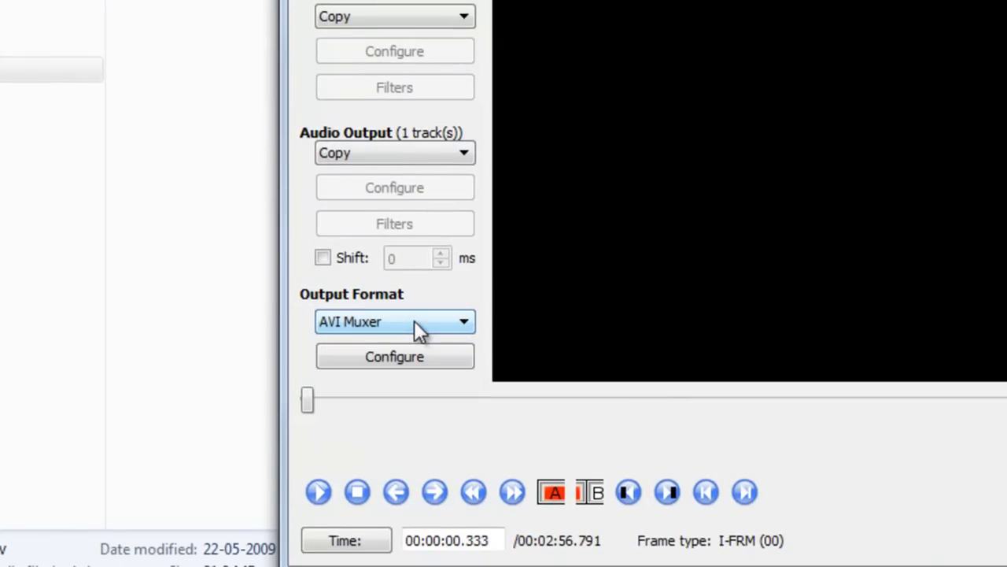
{"action": "left_click", "coordinate": [416, 321]}
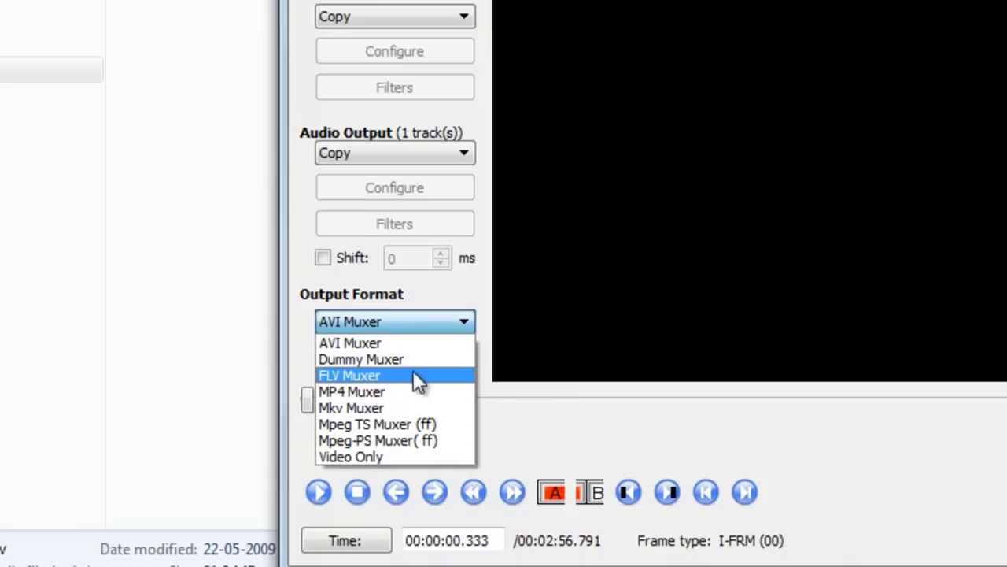
{"action": "left_click", "coordinate": [691, 219]}
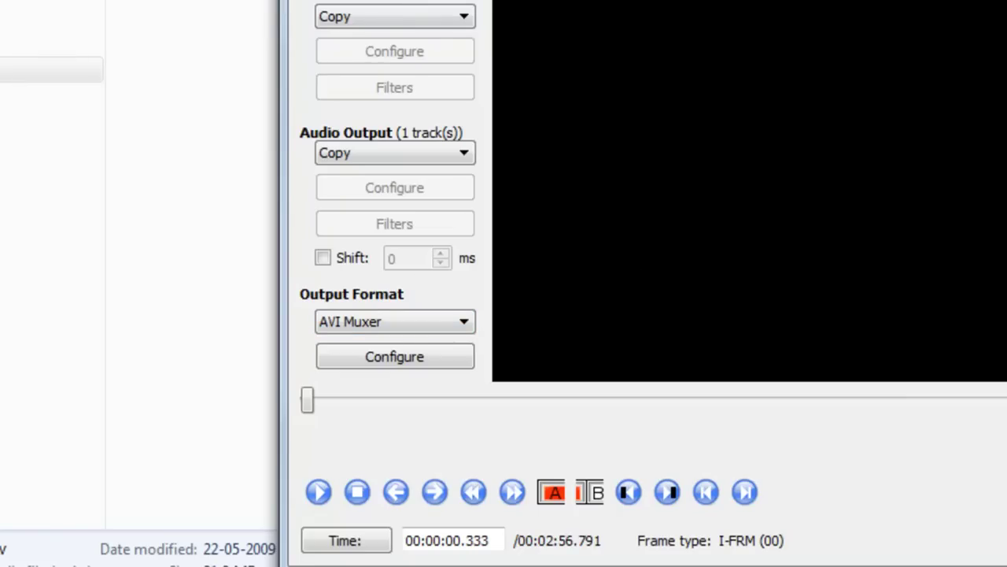
Save the video from the File menu under the file name 12235.
{"action": "left_click", "coordinate": [310, 0]}
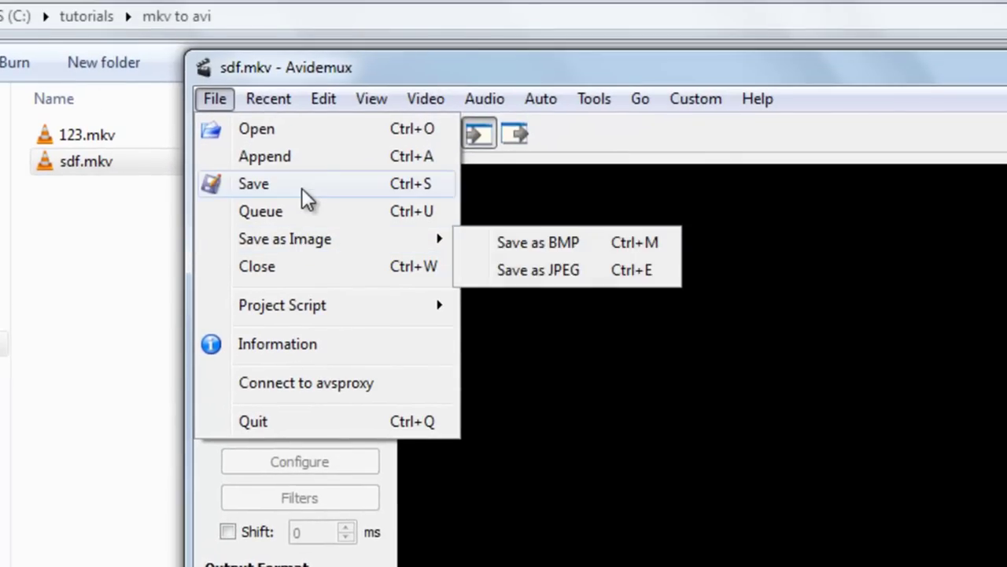
{"action": "left_click", "coordinate": [308, 187]}
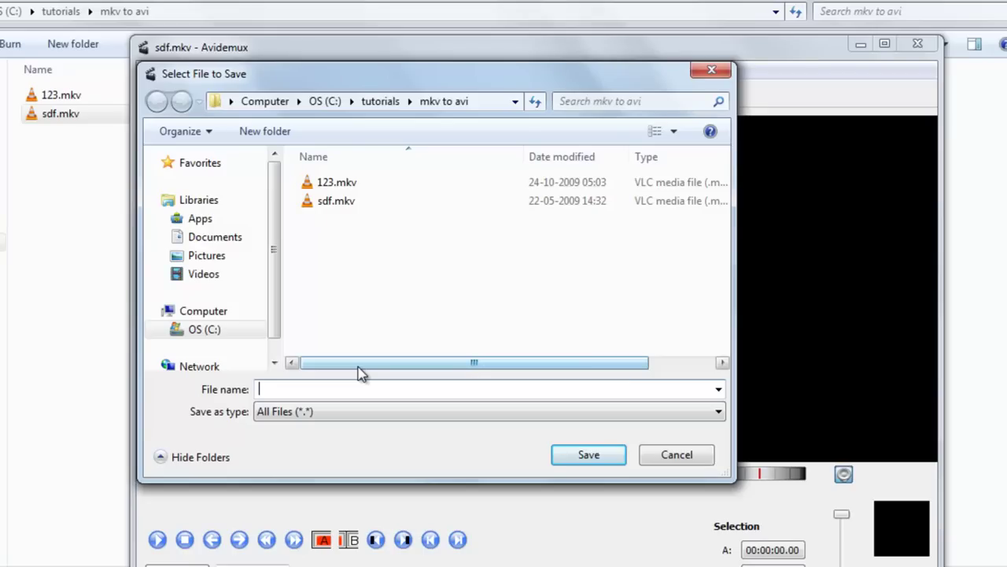
{"action": "type", "text": "12235"}
{"action": "left_click", "coordinate": [595, 460]}
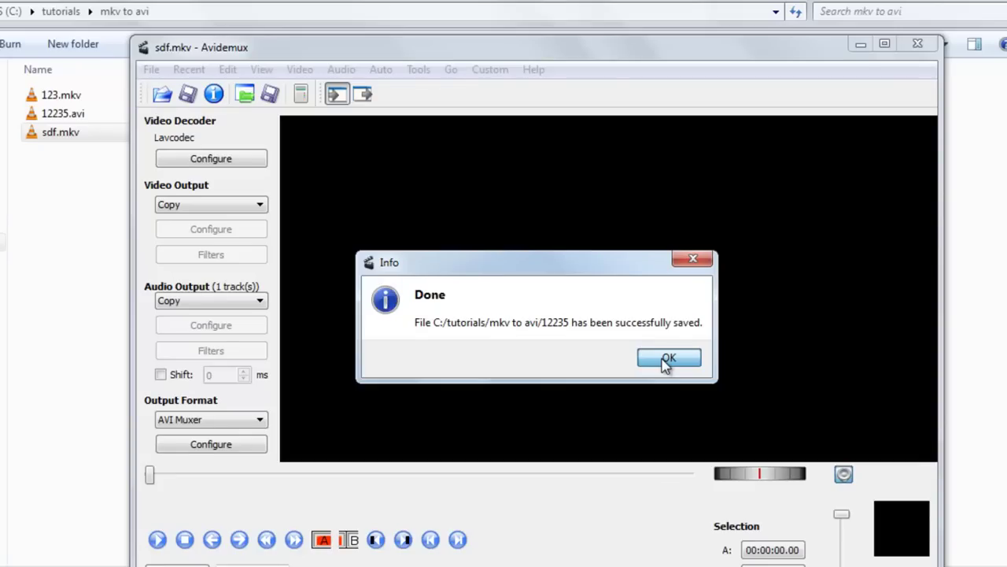
Dismiss the Done message, then minimize Avidemux to select 12235.avi in Explorer, then restore Avidemux.
{"action": "left_click", "coordinate": [668, 358]}
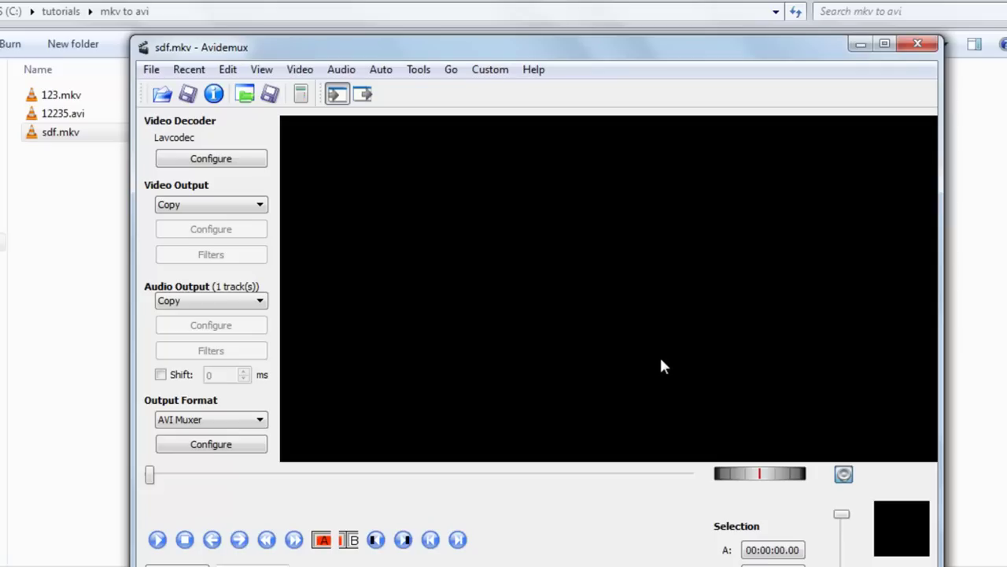
{"action": "left_click", "coordinate": [859, 46]}
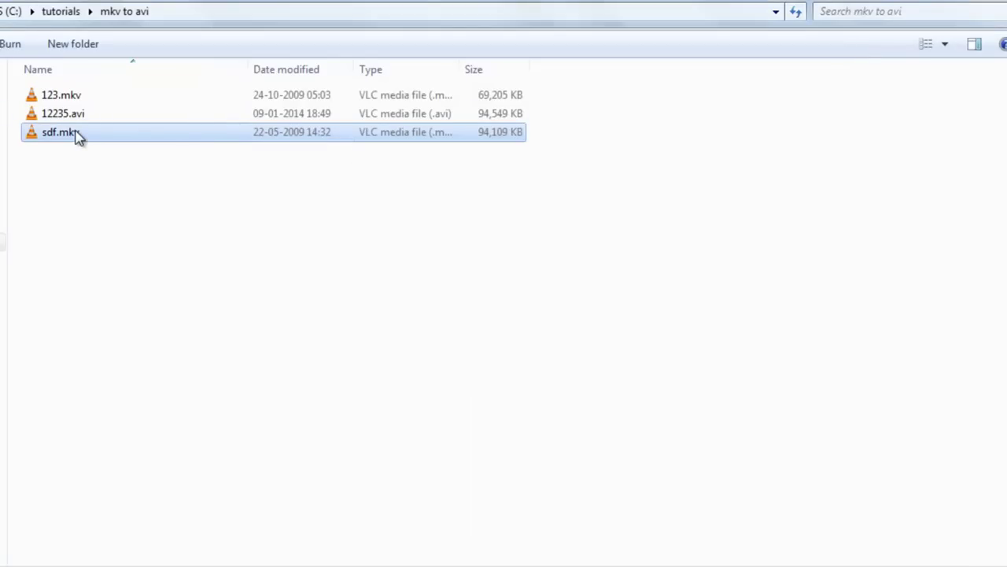
{"action": "left_click", "coordinate": [90, 117]}
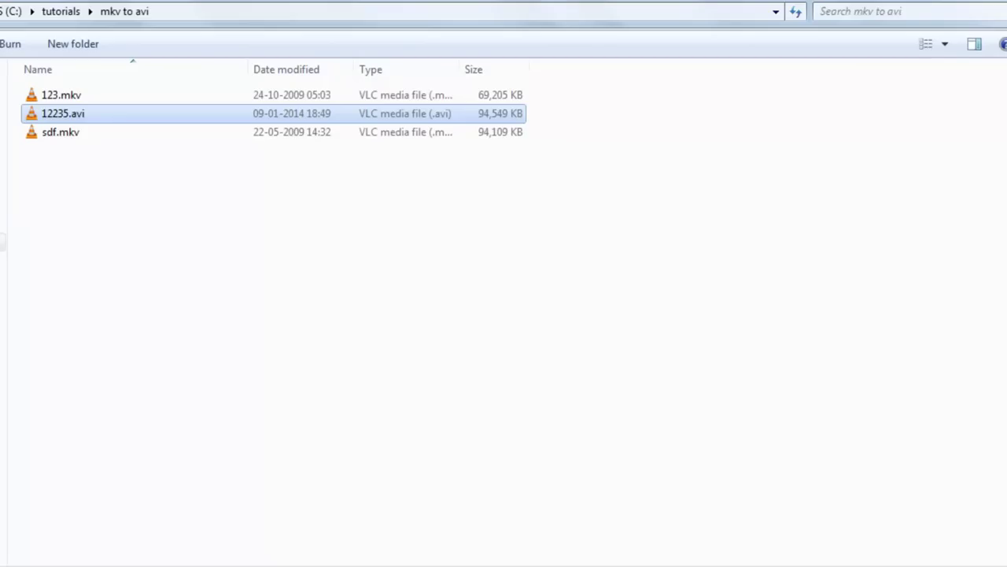
{"action": "left_click", "coordinate": [722, 519]}
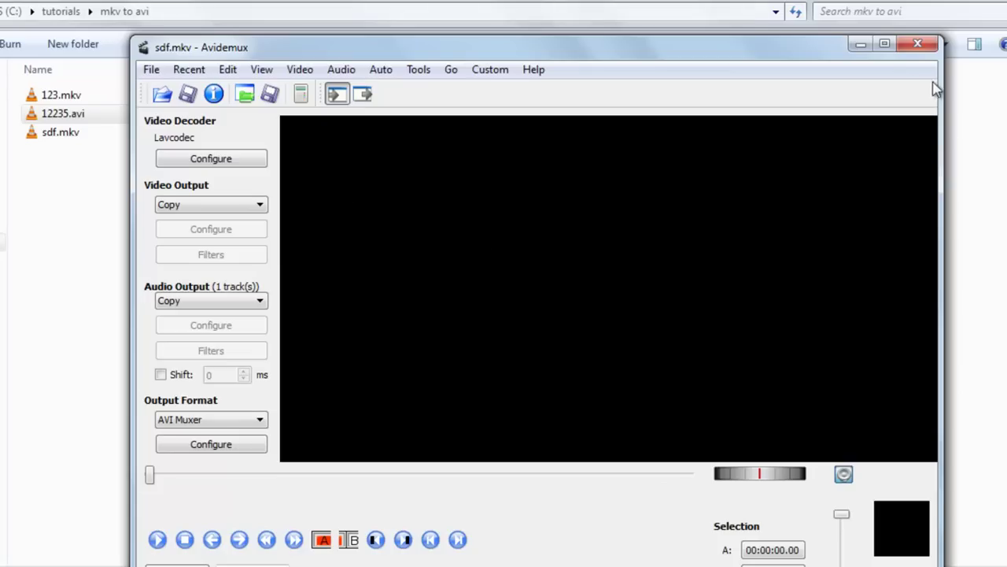
Bring up MediaInfo and close the file it currently has loaded.
{"action": "left_click", "coordinate": [860, 47]}
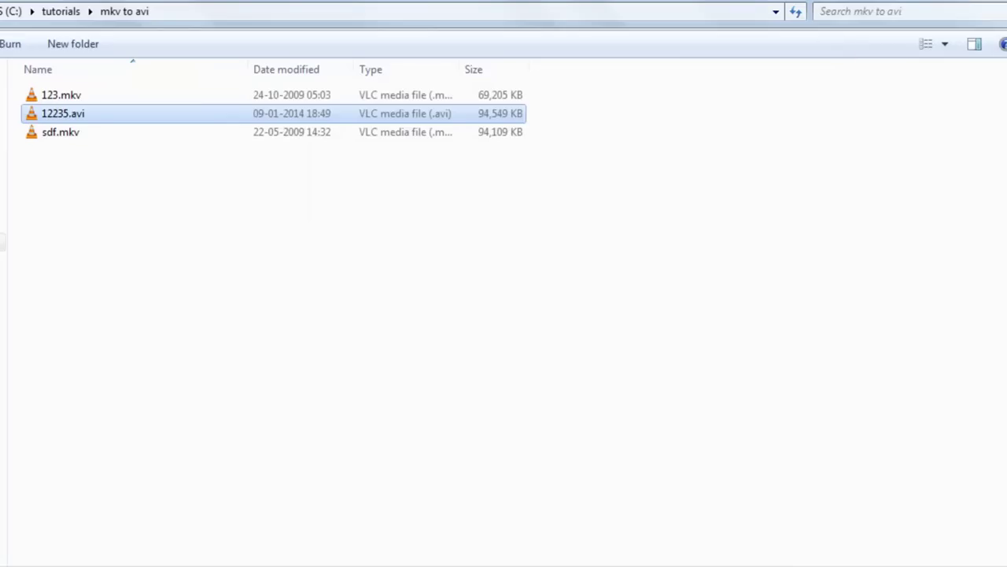
{"action": "mouse_move", "coordinate": [666, 566]}
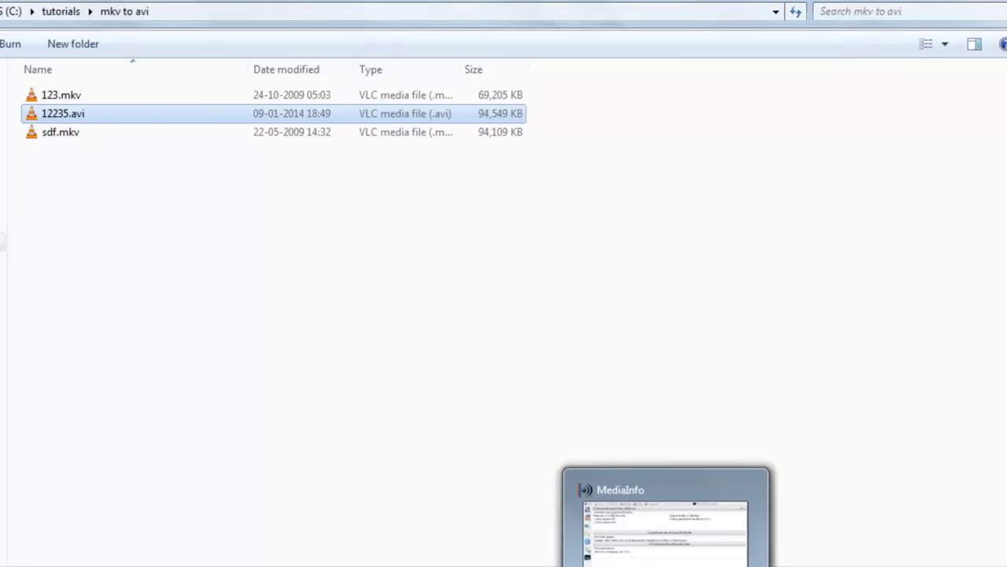
{"action": "left_click", "coordinate": [681, 551]}
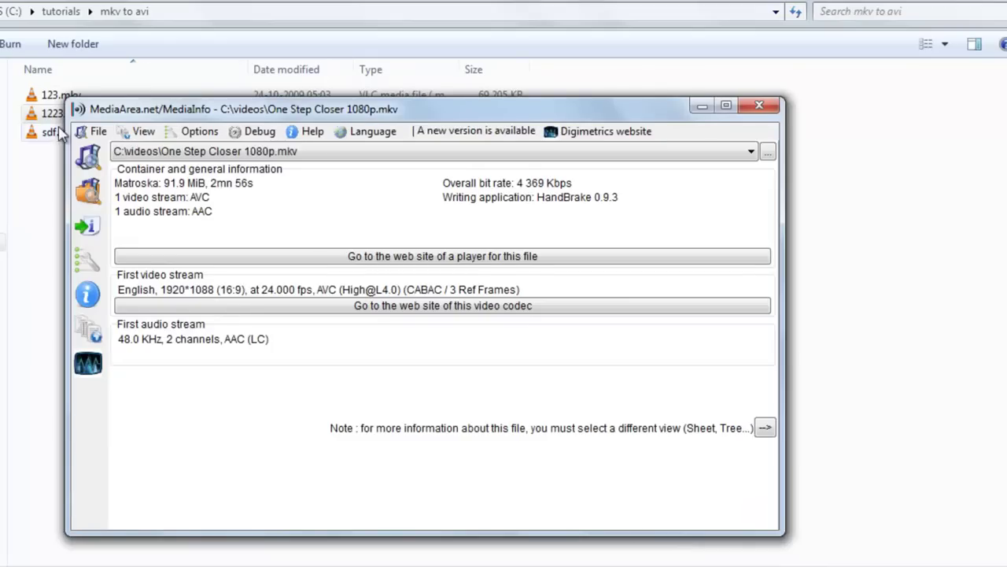
{"action": "left_click", "coordinate": [96, 132]}
{"action": "mouse_move", "coordinate": [117, 171]}
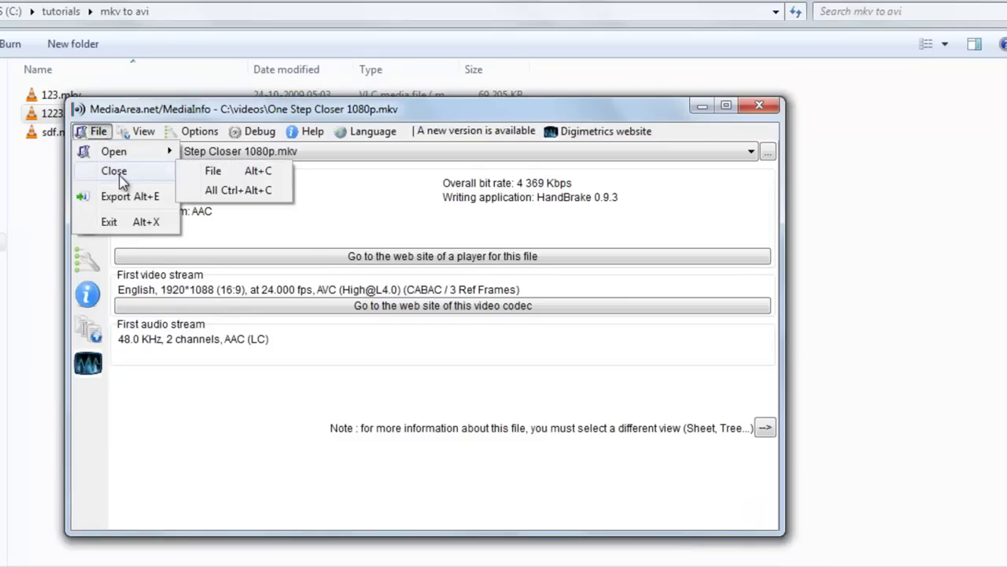
{"action": "left_click", "coordinate": [220, 174]}
Load sdf.mkv into MediaInfo to see AVC 1920*1088 and AAC streams, then close all files.
{"action": "left_click_drag", "start_coordinate": [213, 110], "coordinate": [308, 125]}
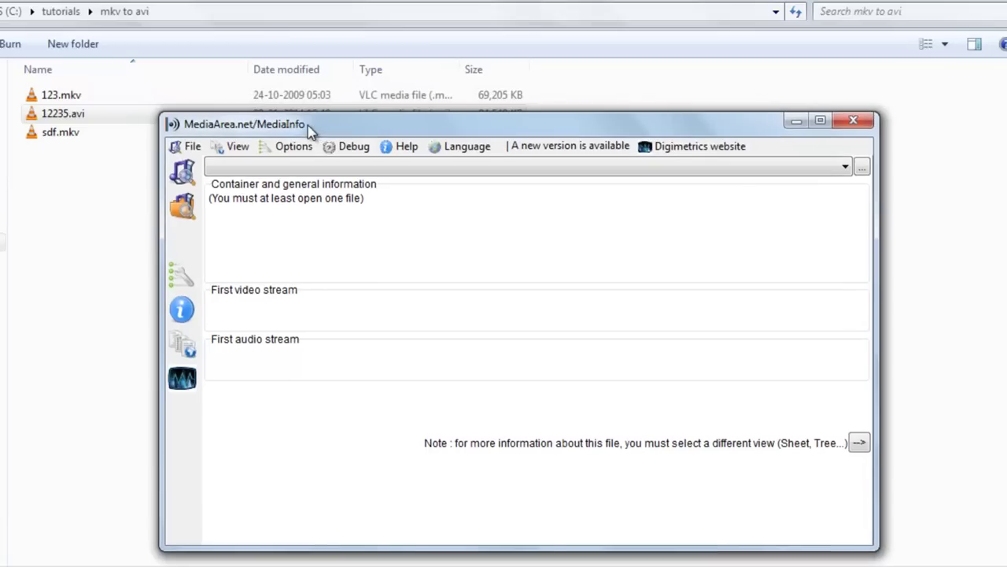
{"action": "left_click_drag", "start_coordinate": [86, 136], "coordinate": [423, 238]}
{"action": "left_click_drag", "start_coordinate": [49, 133], "coordinate": [495, 354]}
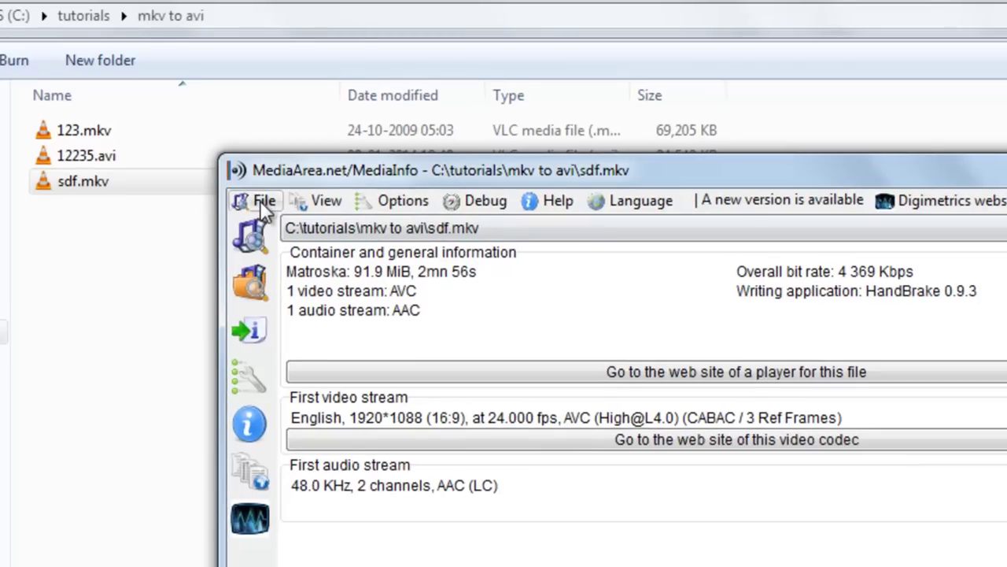
{"action": "left_click", "coordinate": [264, 201]}
{"action": "mouse_move", "coordinate": [291, 256]}
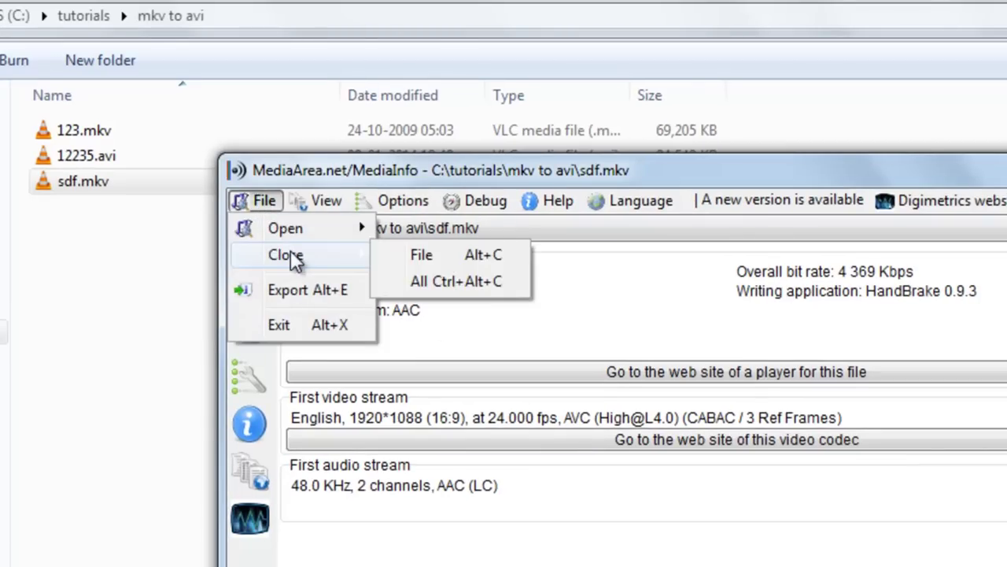
{"action": "left_click", "coordinate": [420, 281]}
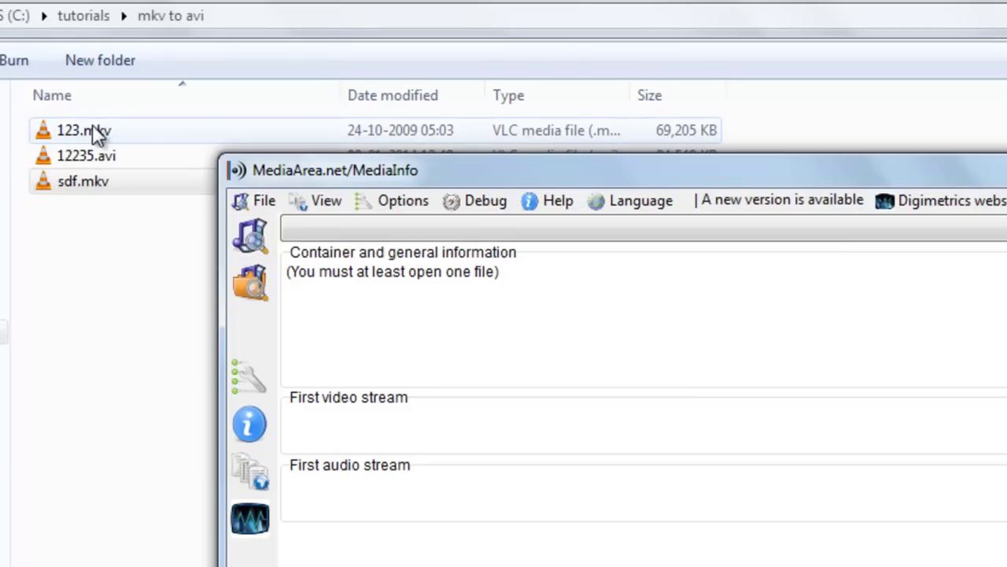
Load 123.mkv into MediaInfo to view AVC 1280*704 with Vorbis audio, then close MediaInfo.
{"action": "left_click_drag", "start_coordinate": [94, 134], "coordinate": [479, 335]}
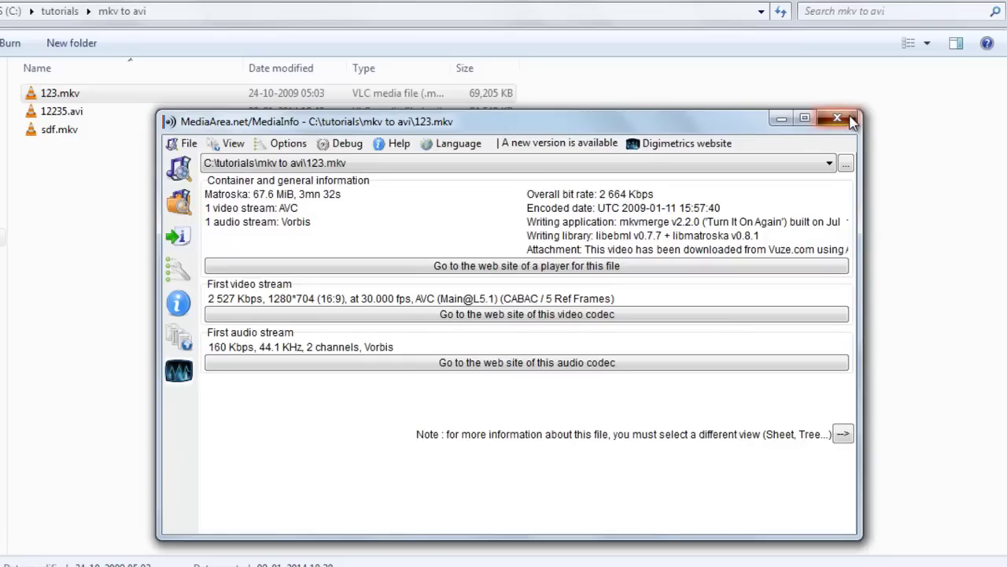
{"action": "left_click", "coordinate": [851, 118]}
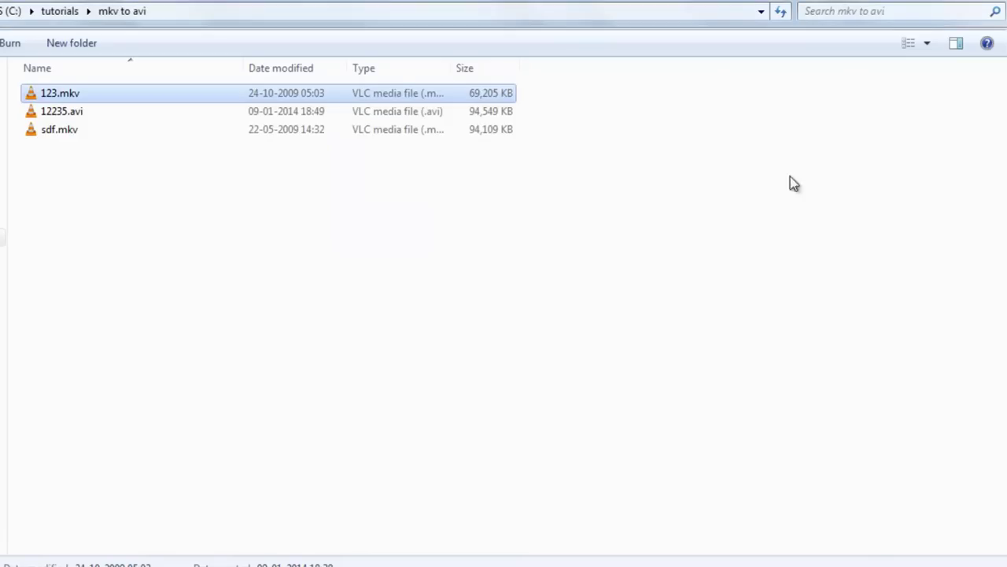